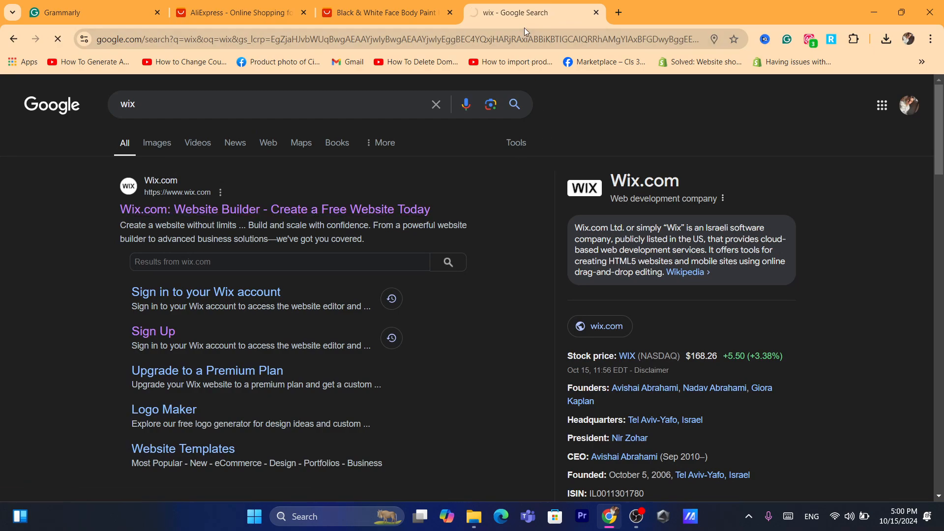
Open the dashboard of the Collgle Products site from the list of all Wix sites
click(499, 41)
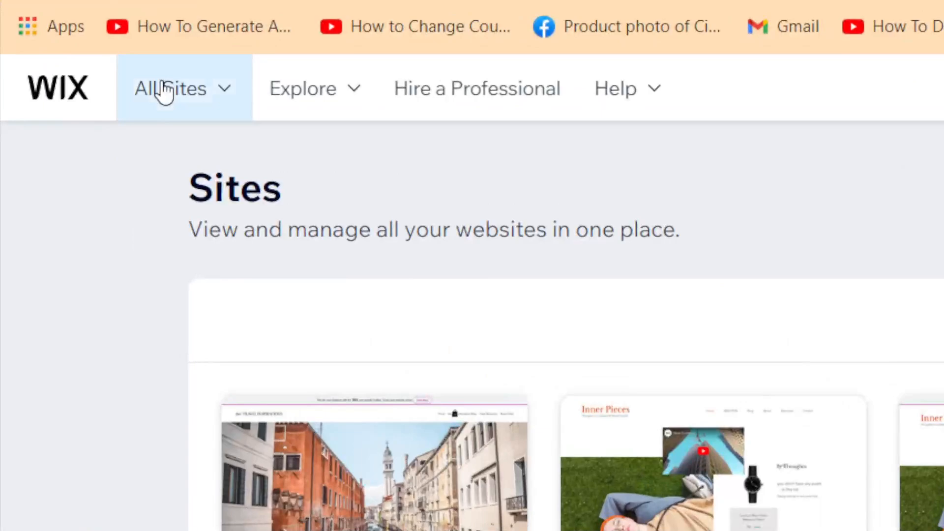
click(165, 90)
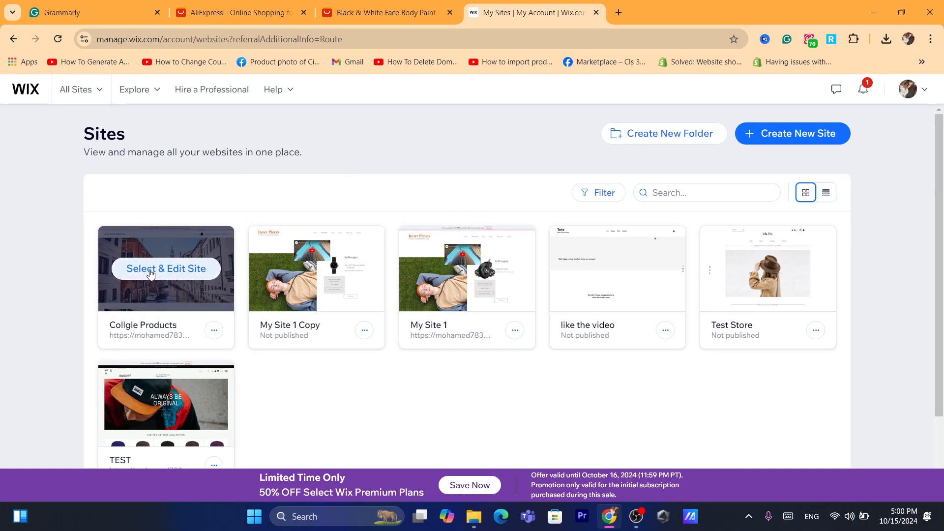
click(160, 277)
text(Shopify.com)
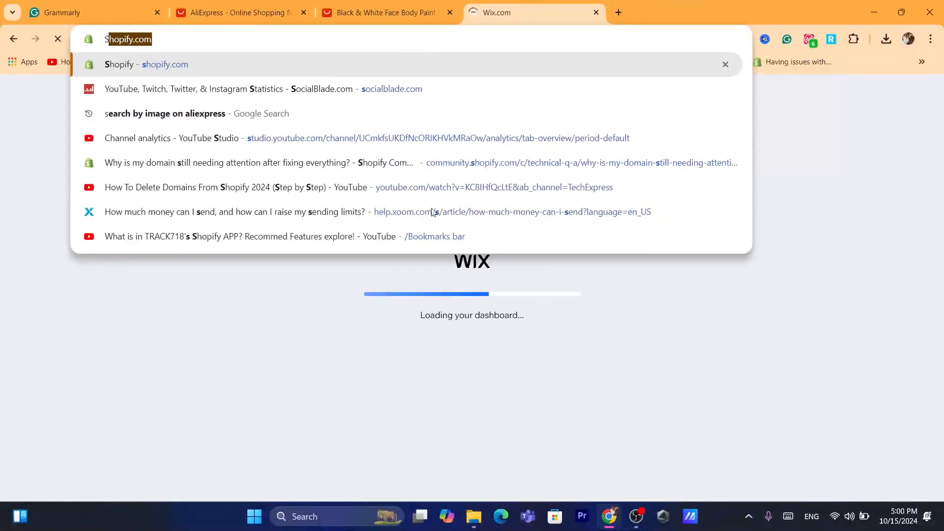
key(Return)
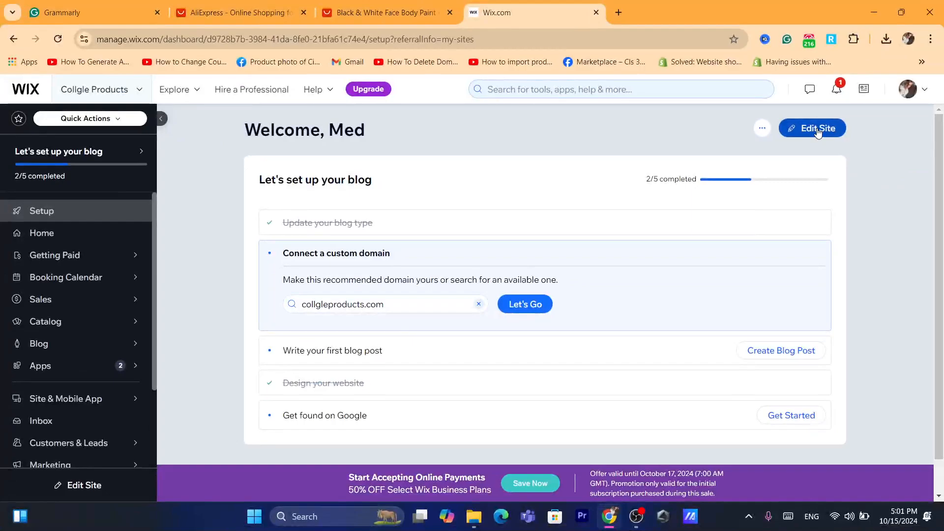
Open the Collgle Products site for editing and place its editor tab before the dashboard tab
click(831, 138)
drag(684, 4, 536, 10)
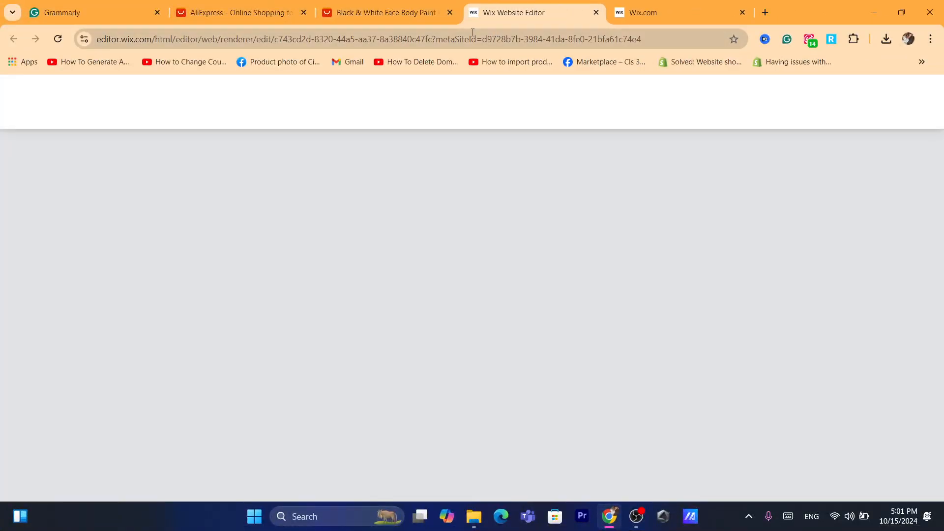
click(472, 32)
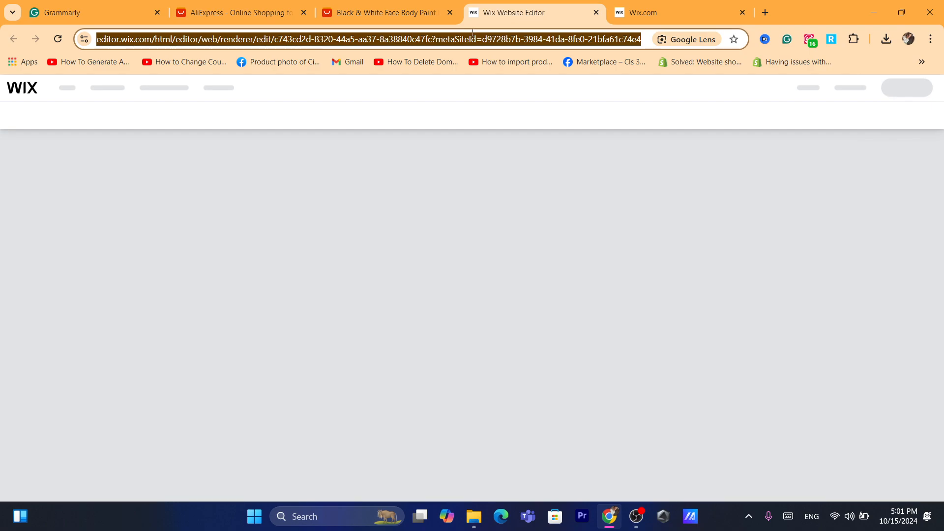
text(s)
key(Return)
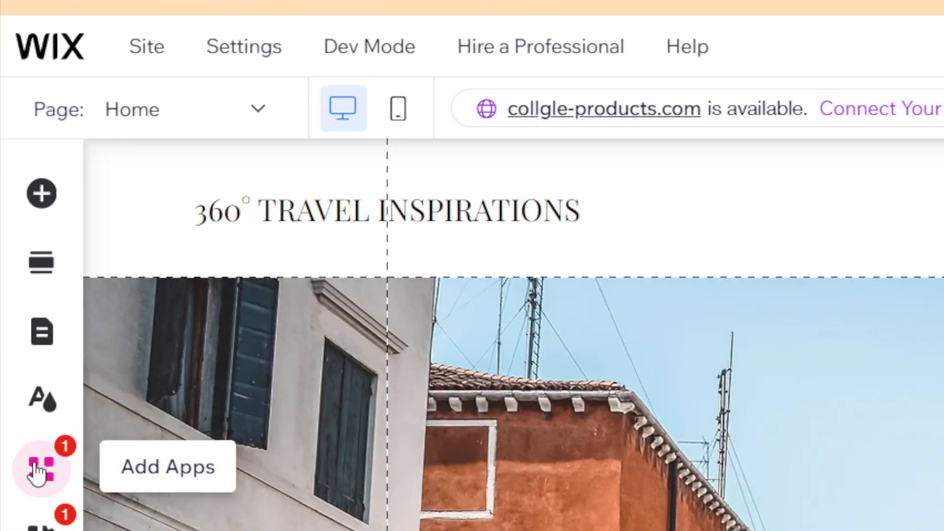
Search the Wix App Market for "wix stores" and add the Wix Stores app to the site again
click(40, 469)
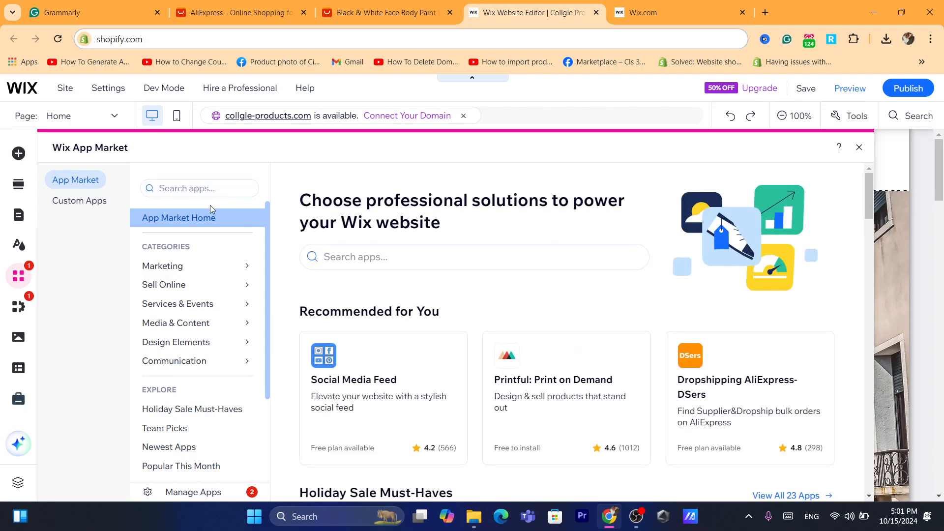
click(185, 189)
text(wix)
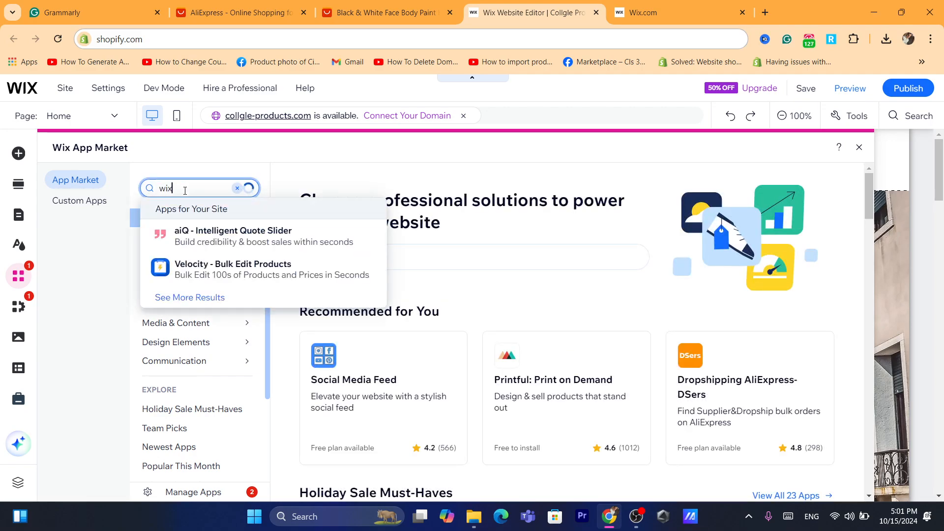
text( stores)
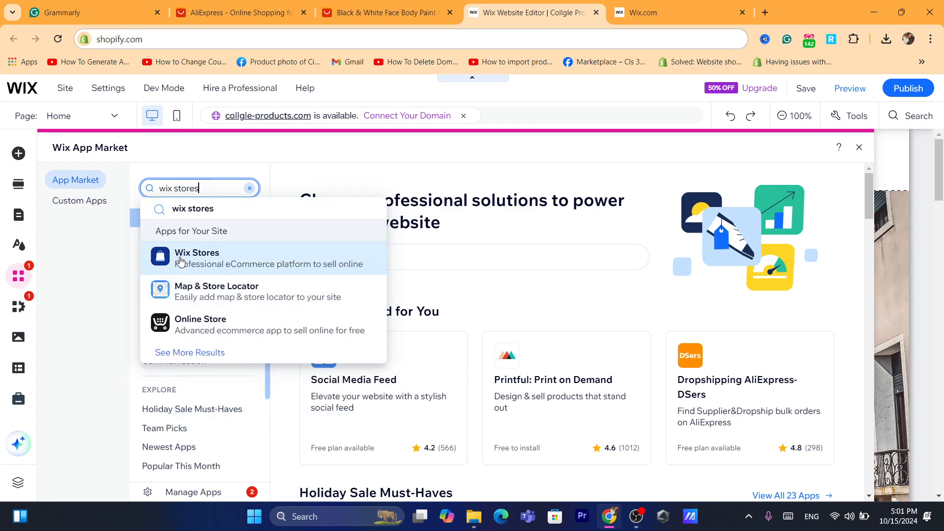
click(185, 255)
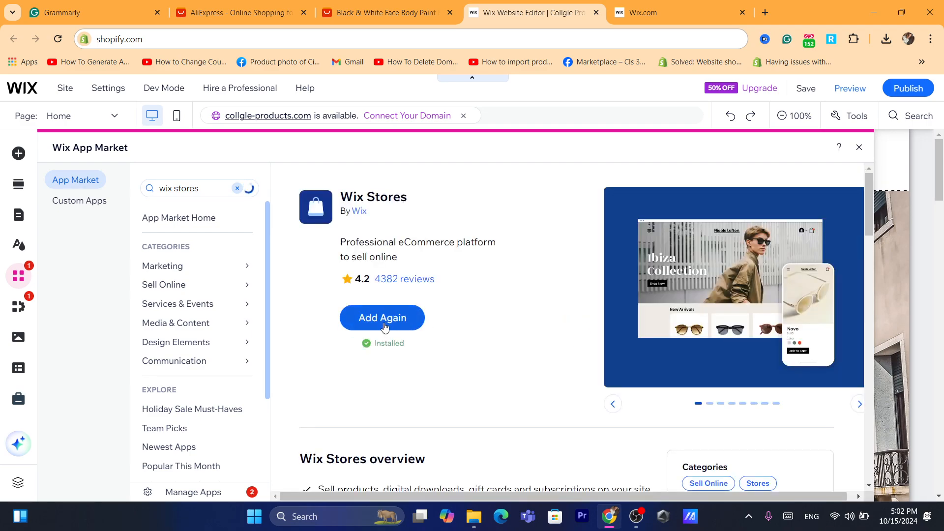
click(384, 327)
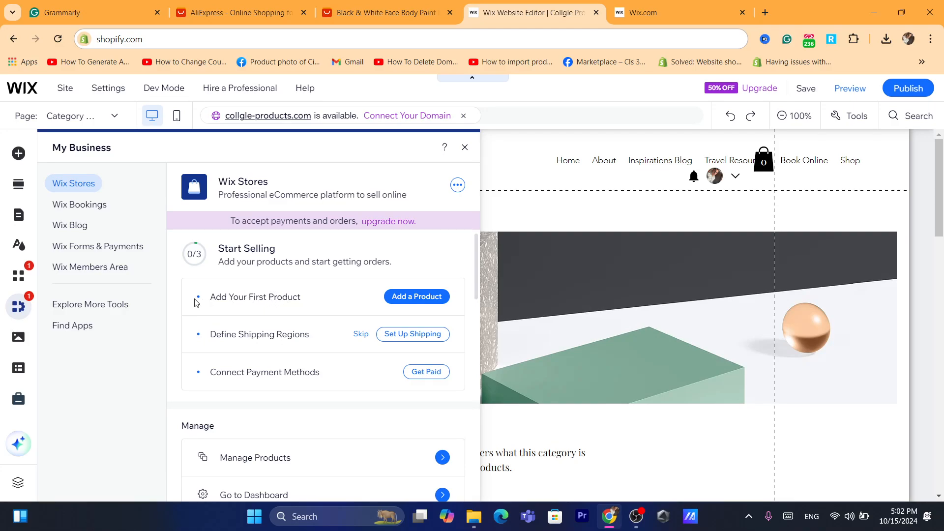
Open the store's product list from the Wix Stores setup and delete all the existing sample products
click(424, 305)
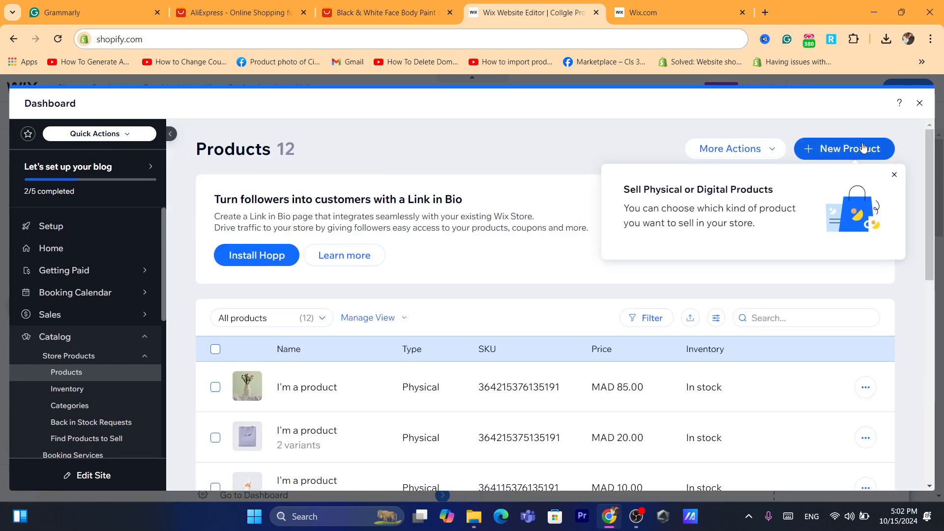
click(894, 177)
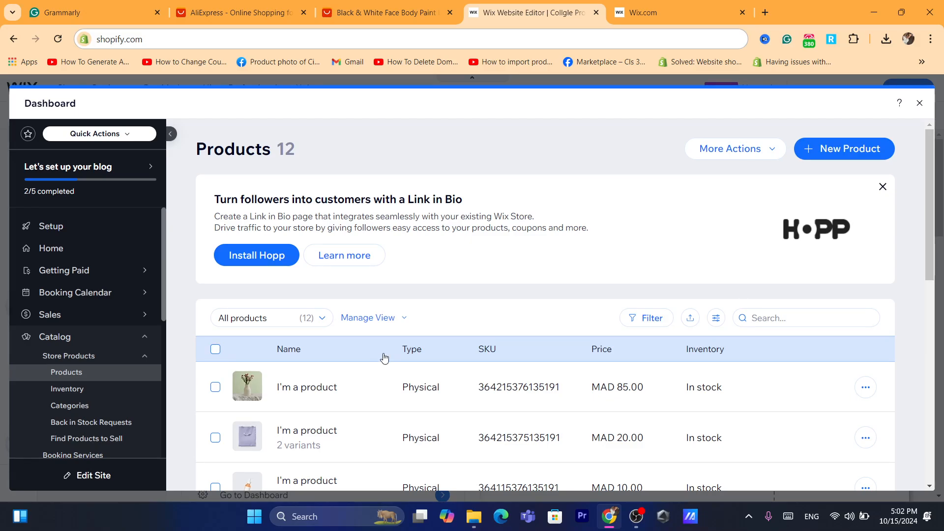
scroll(196, 254, down, 2)
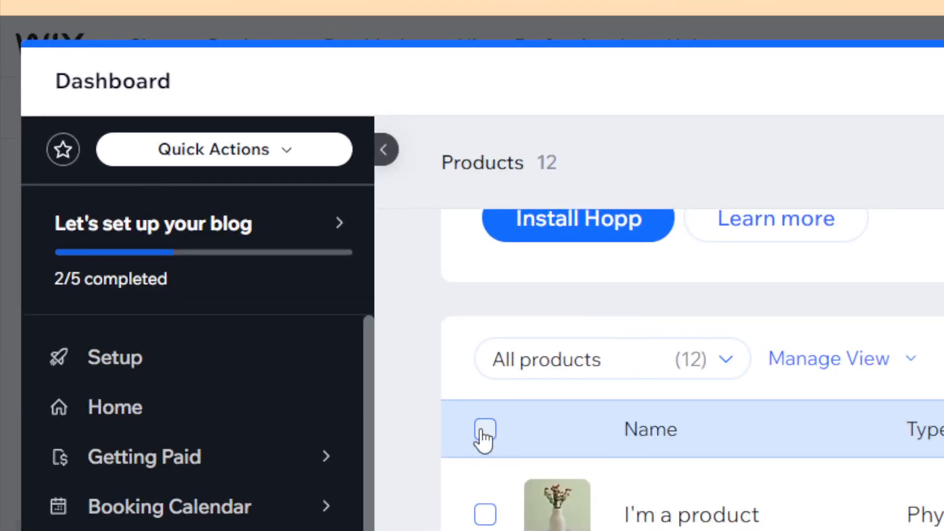
click(485, 430)
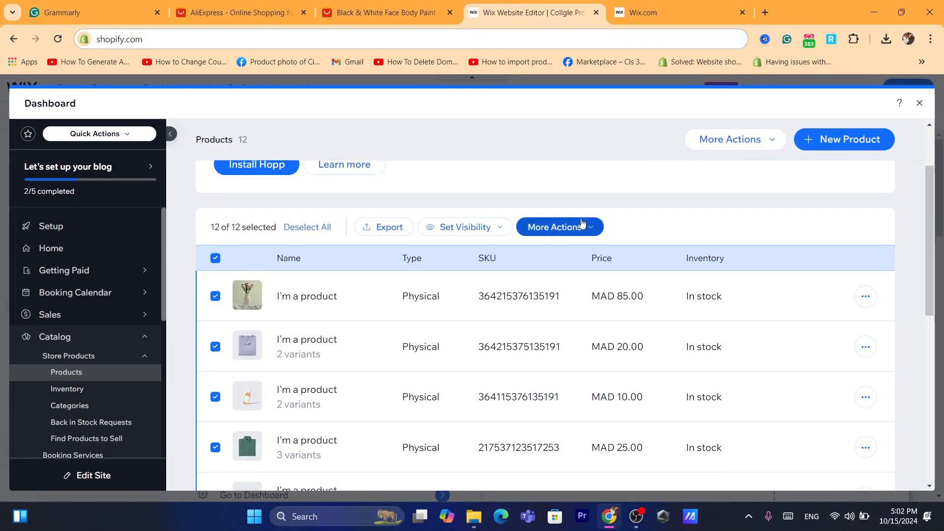
click(581, 223)
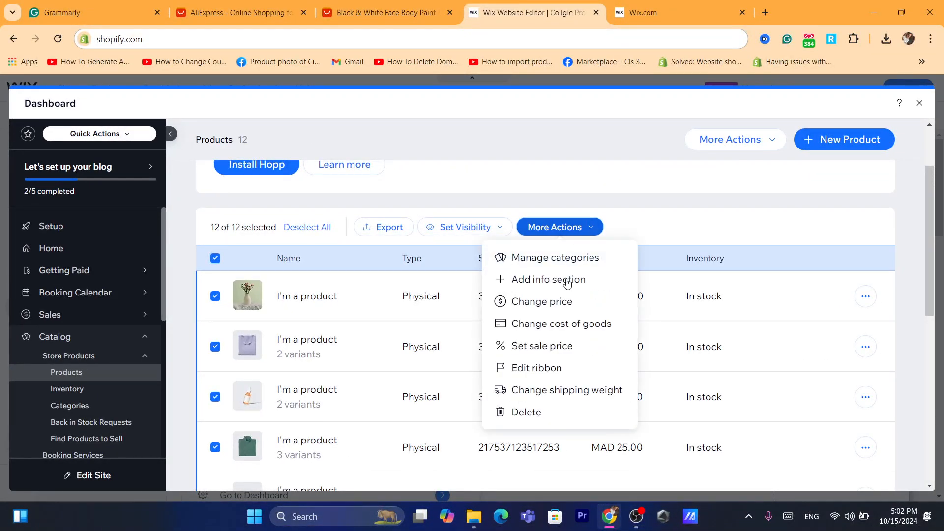
click(526, 411)
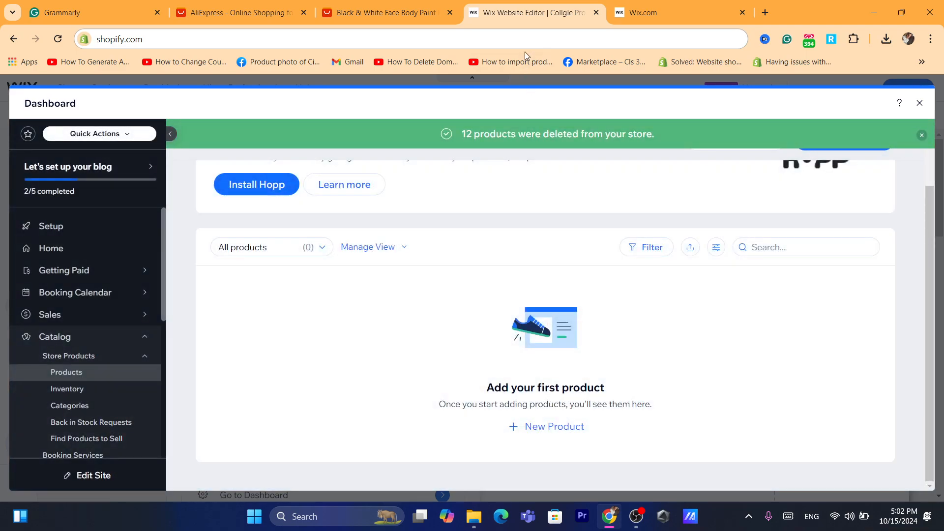
click(515, 41)
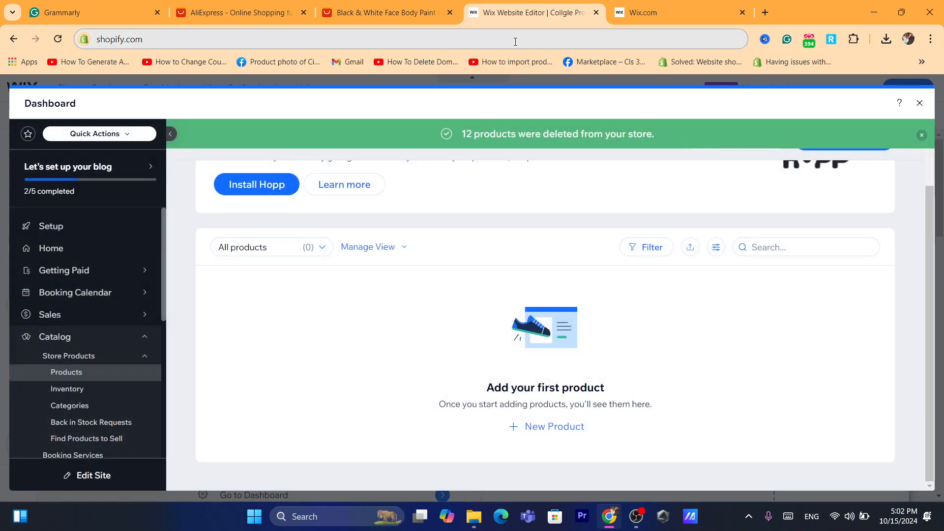
text(s)
key(Return)
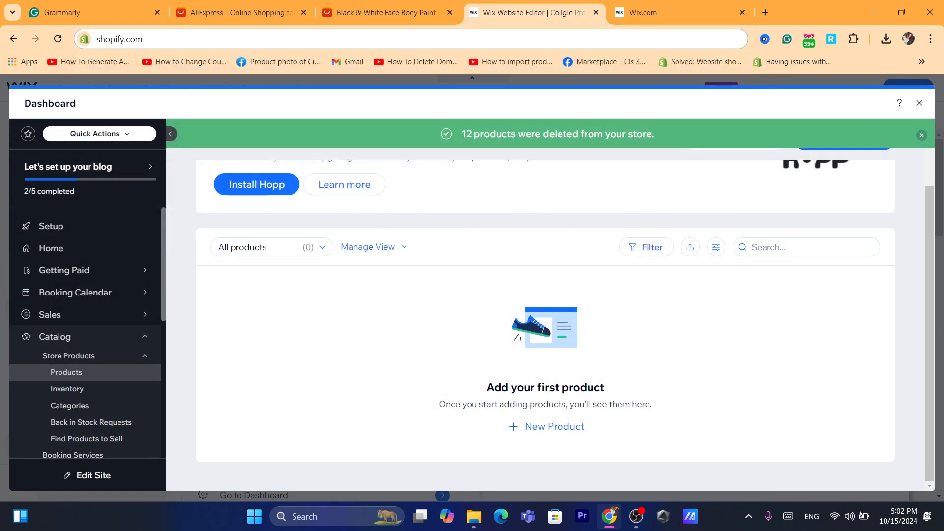
Create a physical product and name it "Black & White Face Body Paint Kit with Brushes Long-Lasting Makeup For Halloween", copied from the AliExpress listing
click(544, 429)
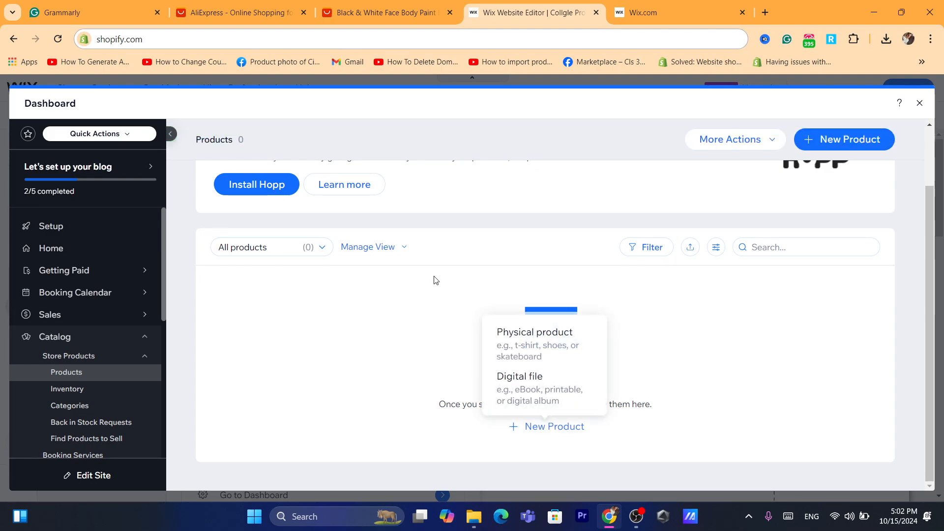
click(524, 340)
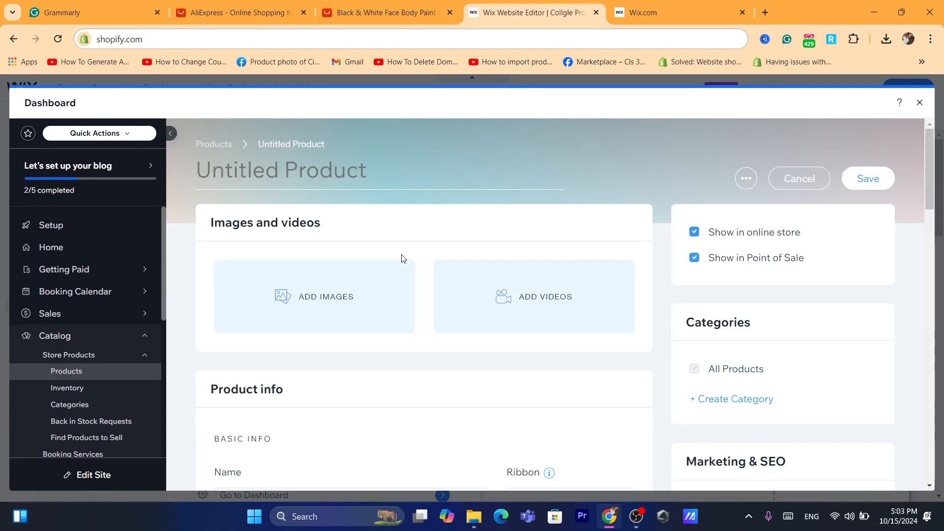
click(373, 4)
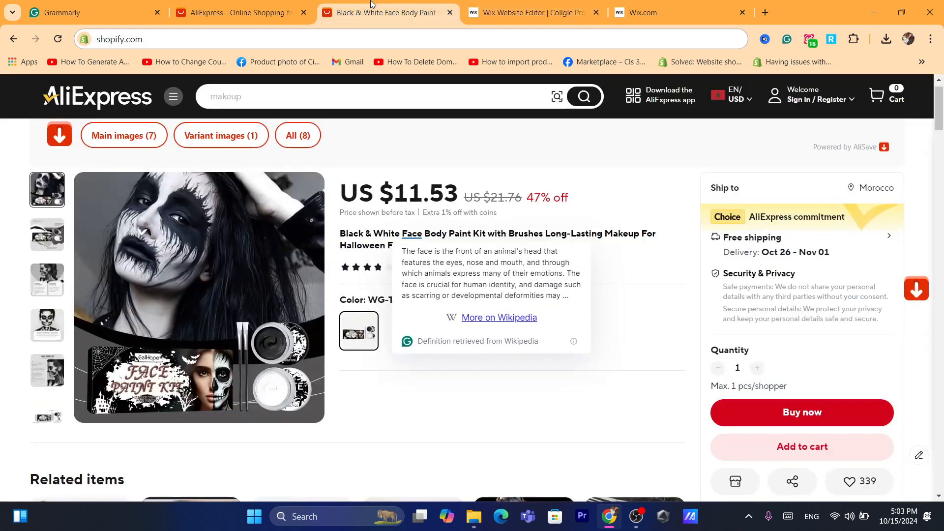
triple_click(384, 233)
click(504, 5)
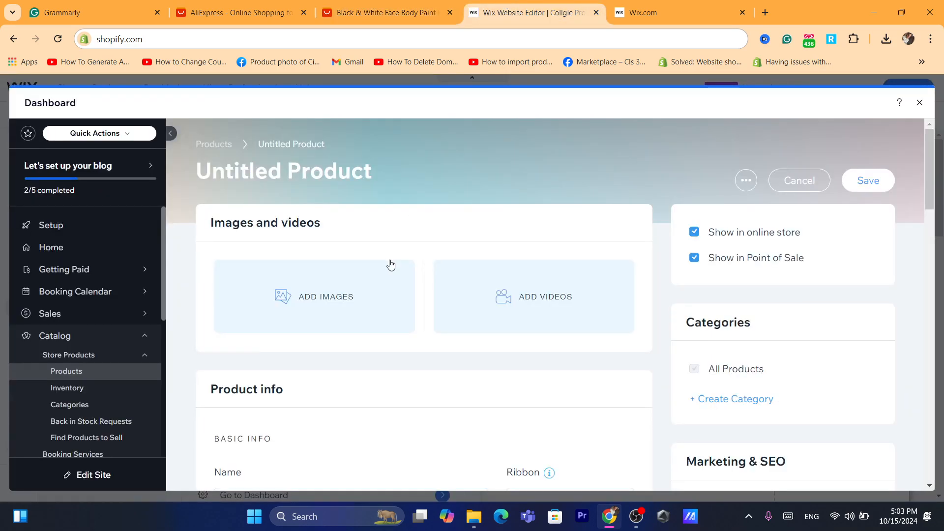
key(ctrl+v)
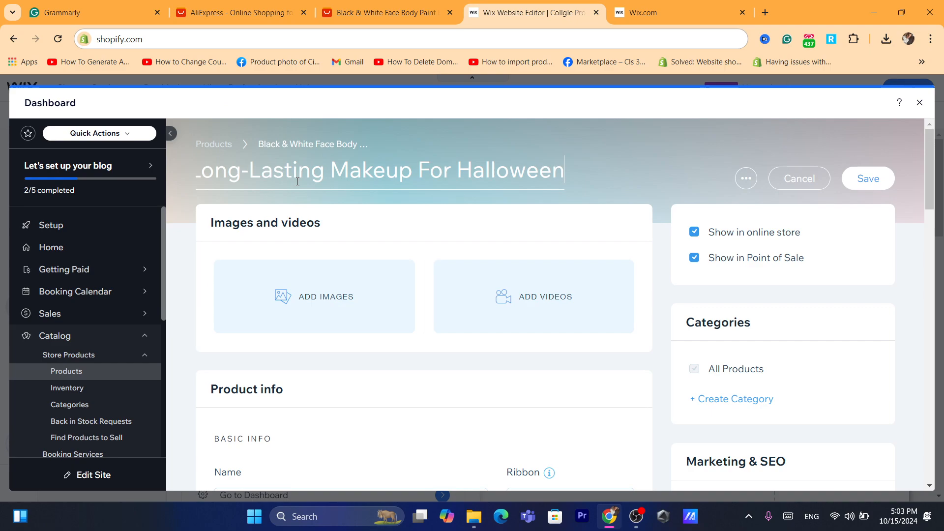
Upload main-image-1.jpeg to main-image-7.jpeg from the main_images folder to the site files for the product, then dismiss the upload list
click(314, 294)
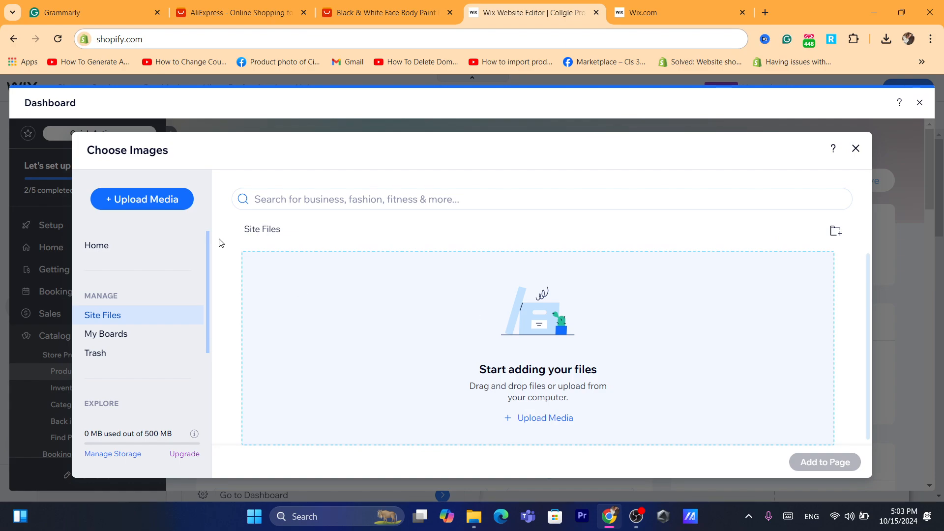
click(159, 203)
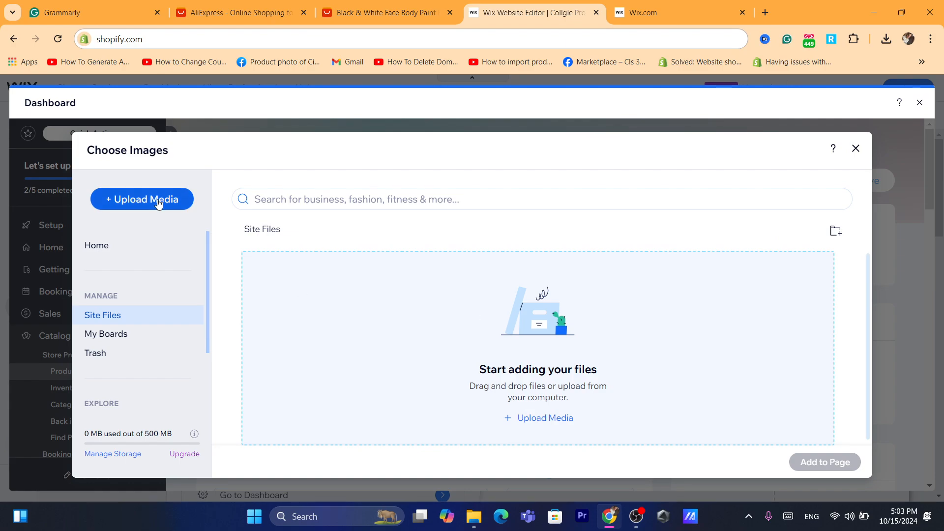
click(130, 204)
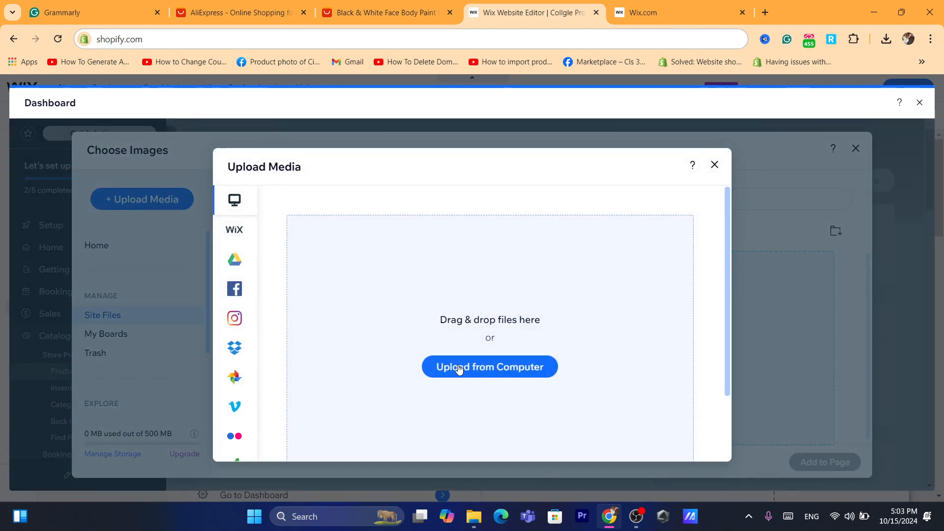
click(459, 369)
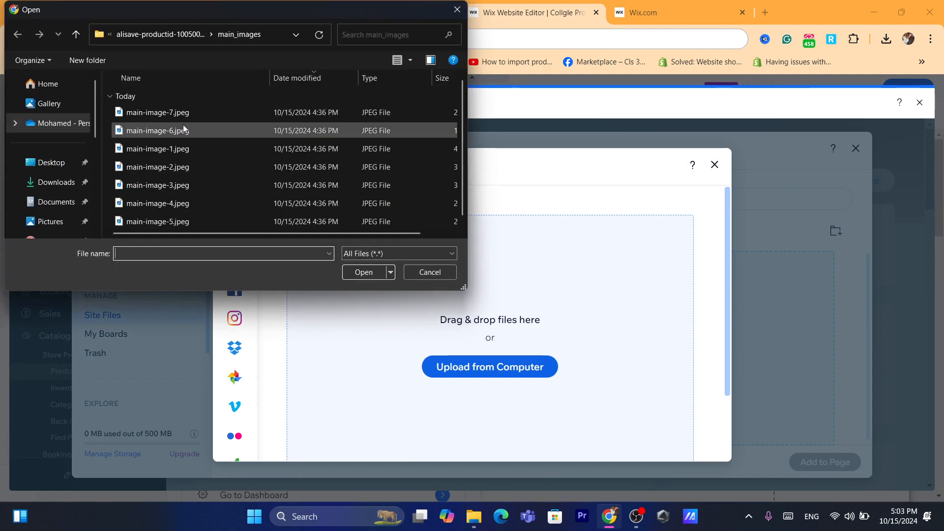
drag(108, 114, 166, 228)
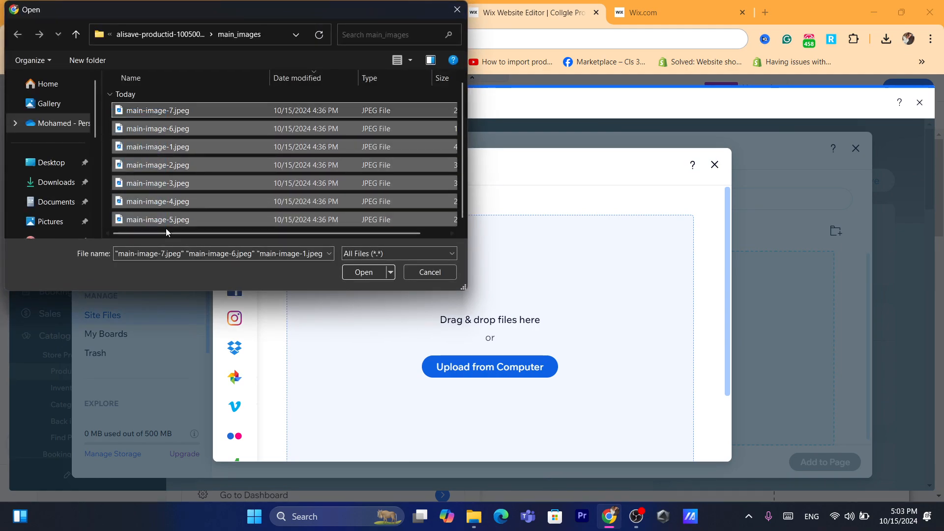
click(370, 272)
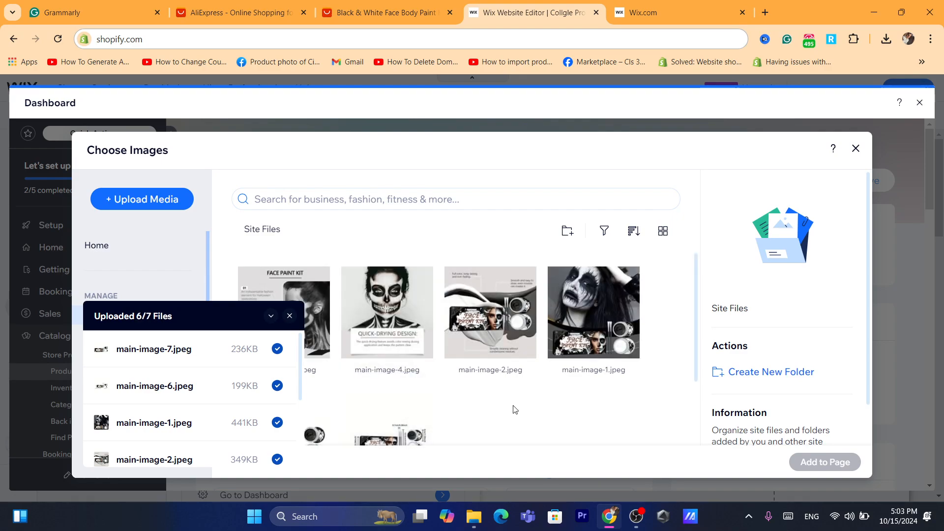
click(288, 317)
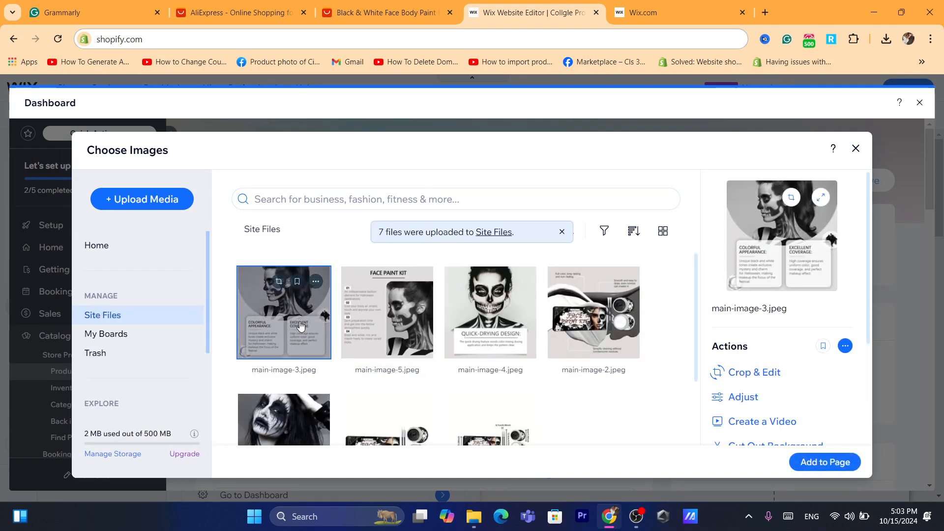
Choose main-image-4.jpeg, the quick-drying design picture, from the site files and add it to the product's images
click(315, 283)
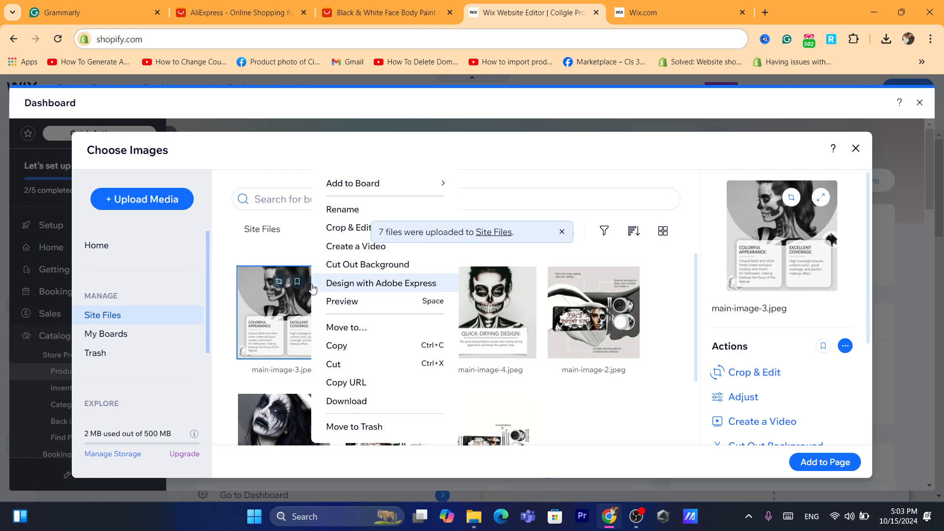
click(269, 331)
click(411, 314)
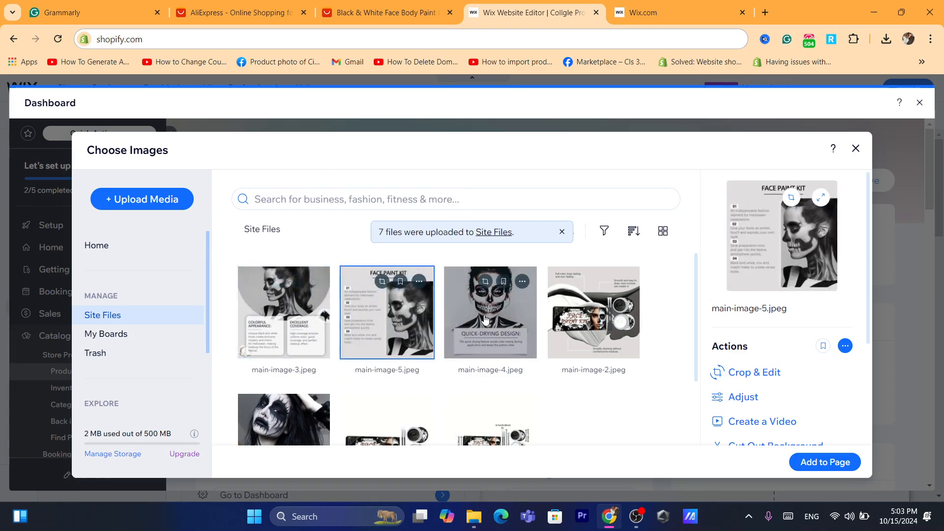
click(485, 319)
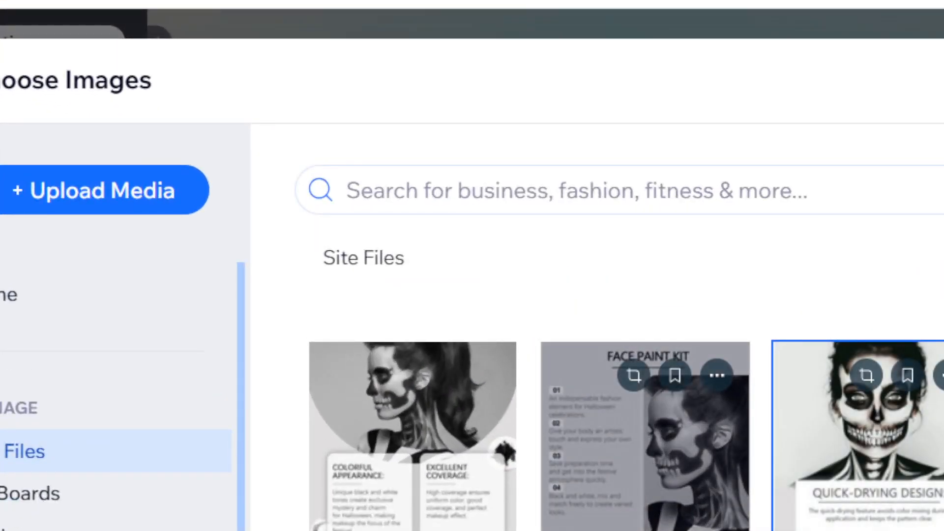
click(653, 467)
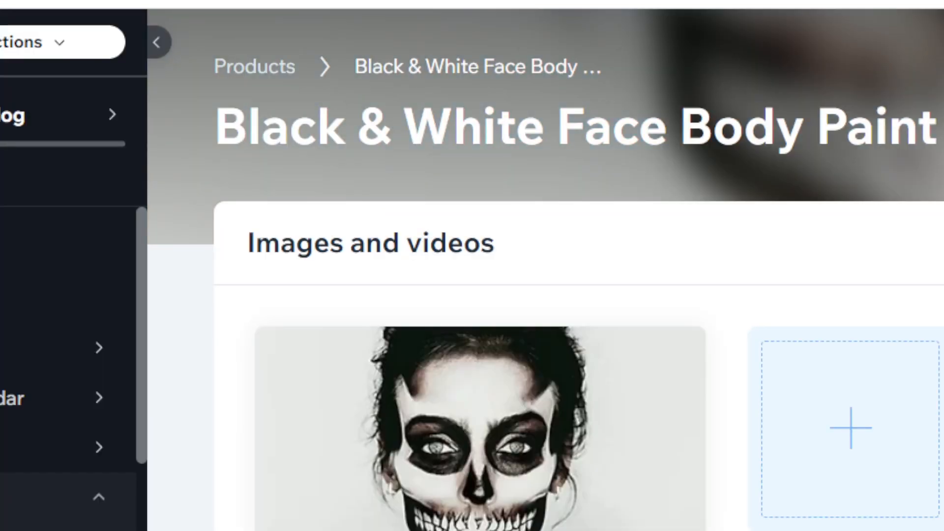
Copy the description text from the AliExpress listing and paste it into the product's description
scroll(660, 404, down, 15)
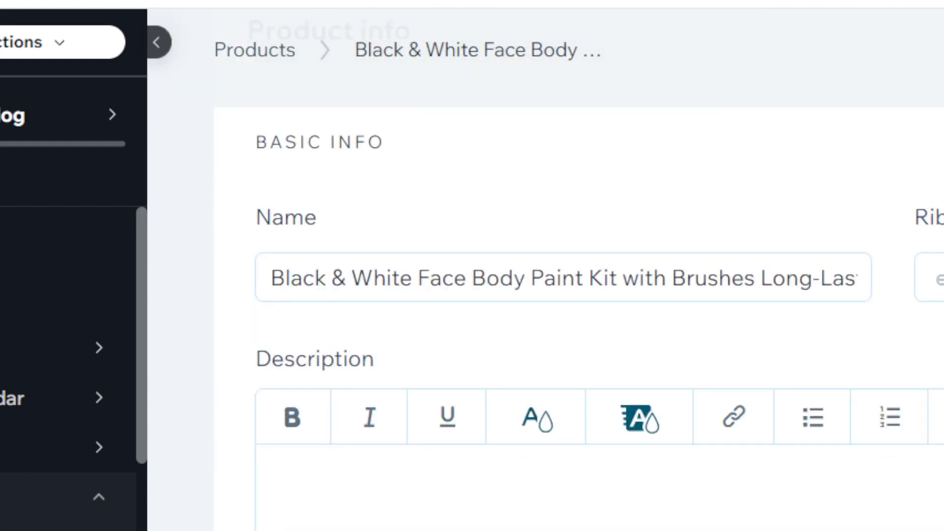
click(509, 433)
key(ctrl+Tab)
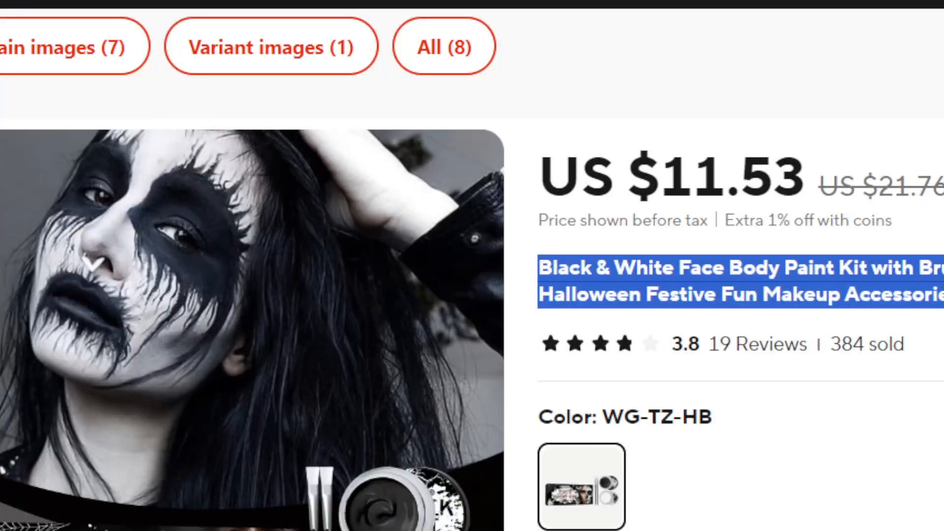
scroll(472, 265, down, 20)
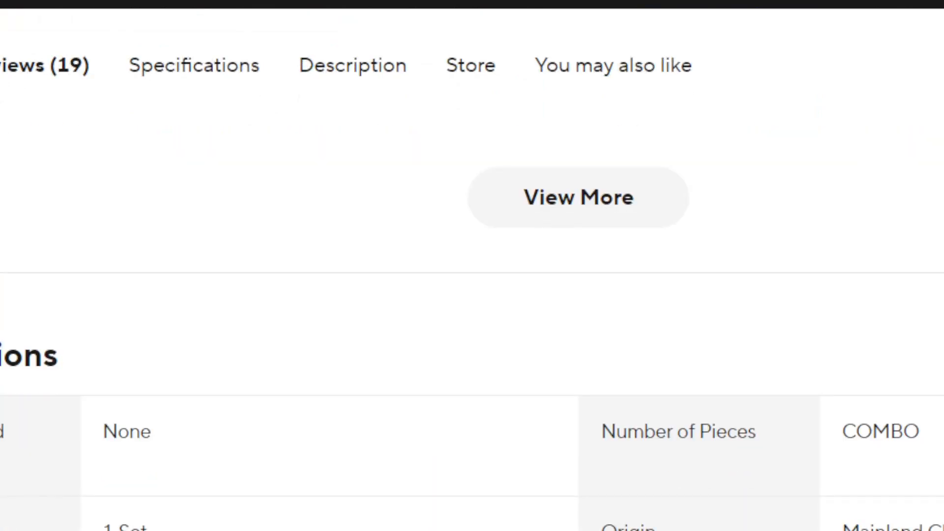
click(348, 90)
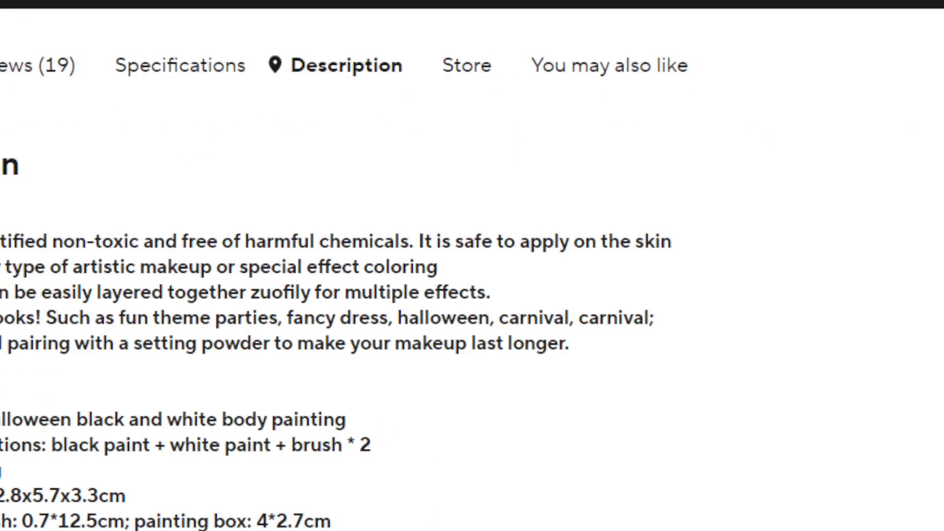
key(ctrl+a)
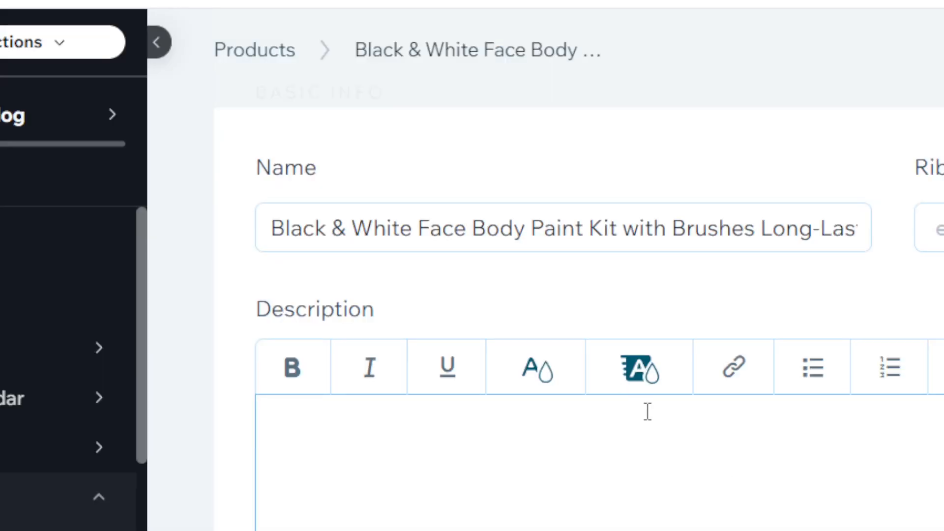
text(Gross weight: 71g Packaging size: 12.8x5.7x3.3cm Product size: brush: 0.7*12.5cm; painting box: 4*2.7cm Shelf-Life: 3 years)
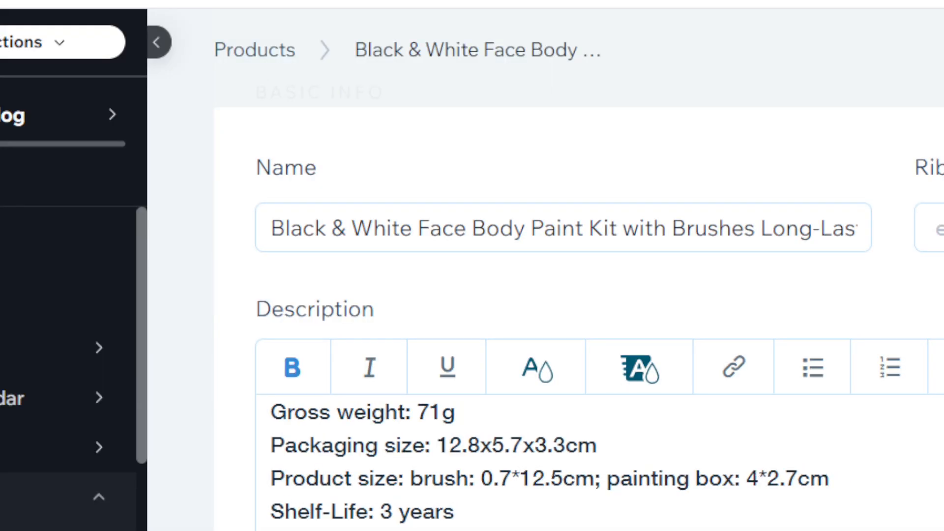
Set the product's price to 100 and mark the product as on sale
scroll(579, 320, down, 3)
scroll(580, 320, down, 3)
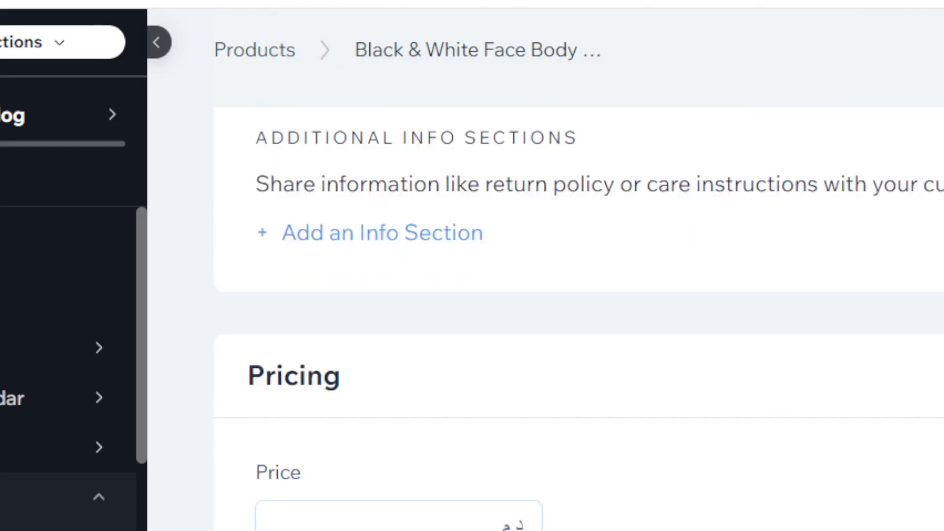
click(384, 419)
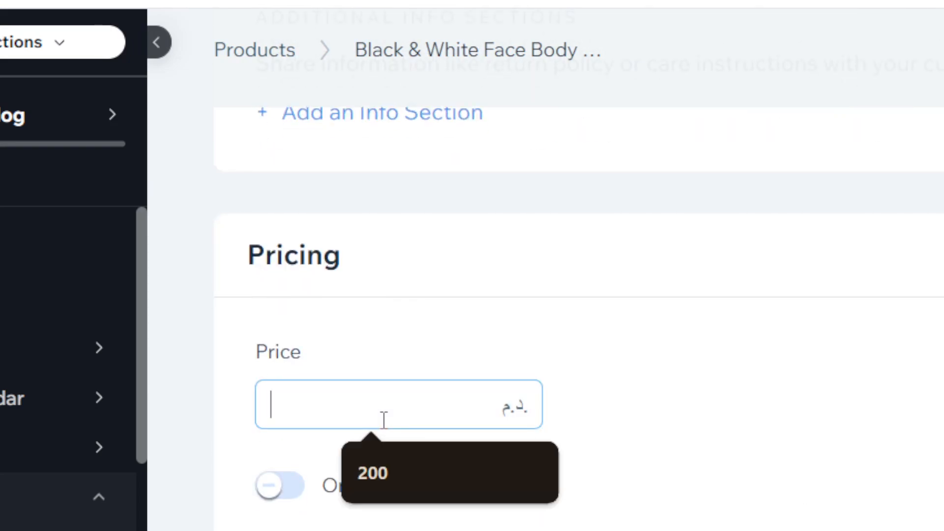
text(100)
click(883, 468)
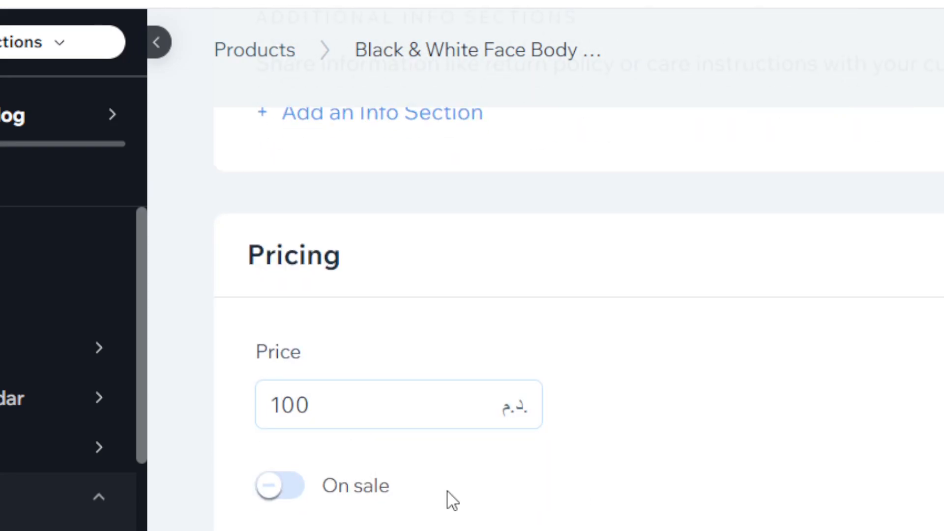
click(281, 490)
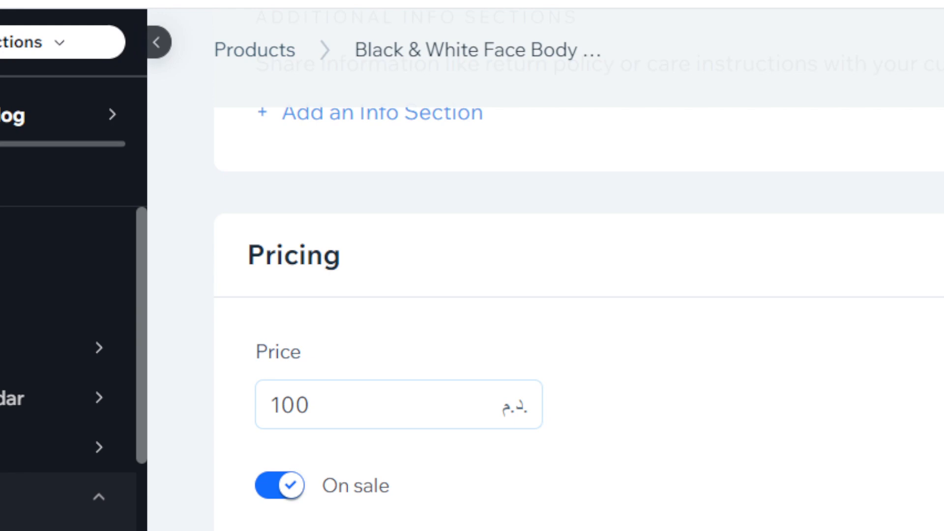
scroll(860, 215, down, 10)
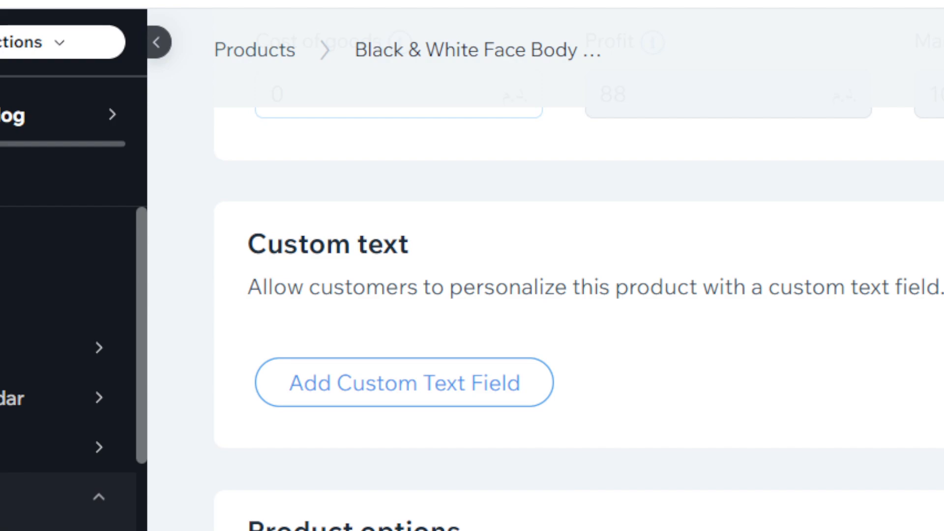
scroll(578, 296, down, 5)
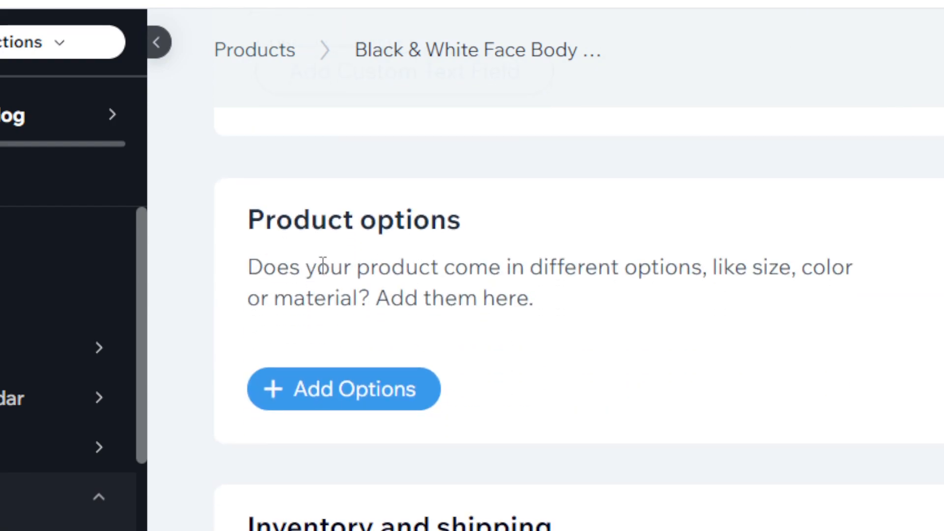
drag(265, 267, 624, 267)
triple_click(630, 267)
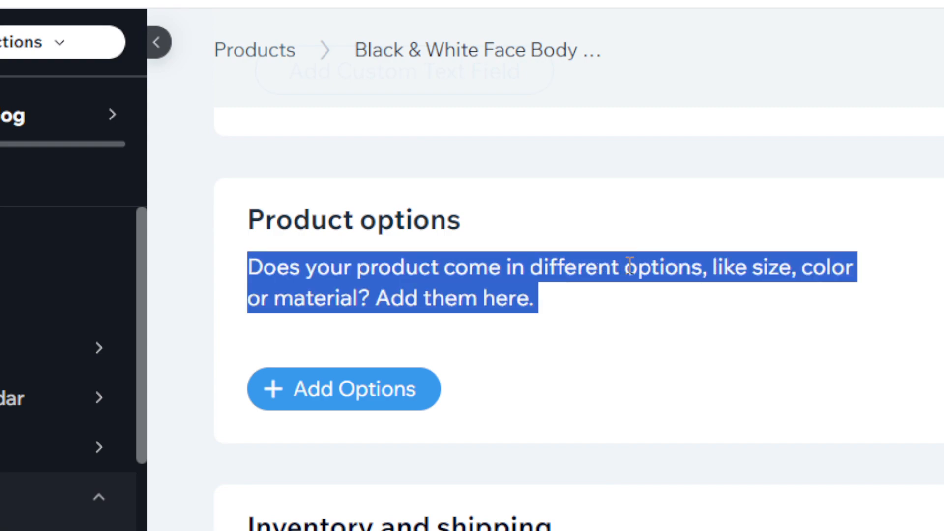
click(359, 389)
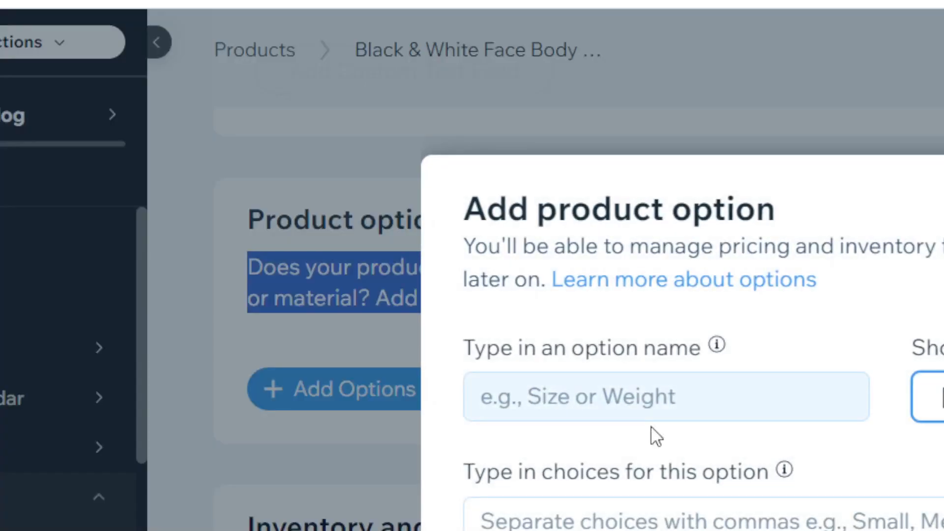
click(580, 392)
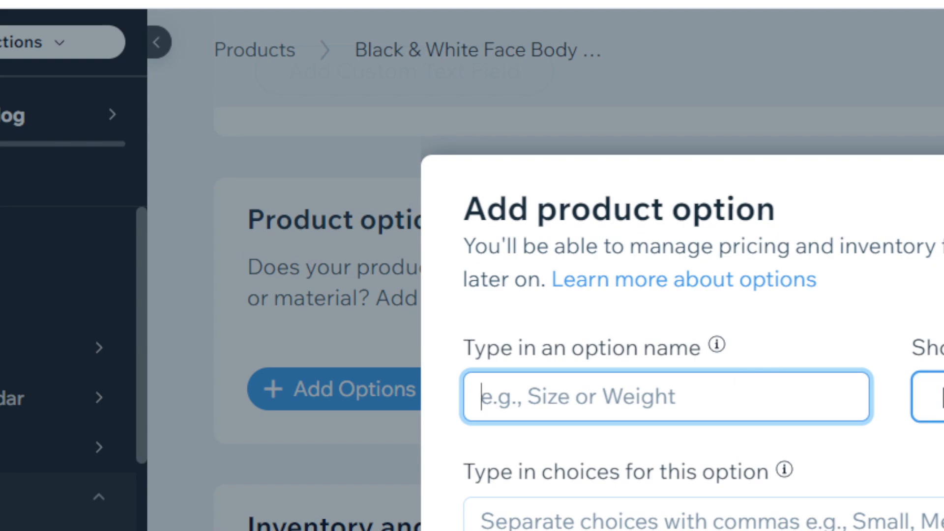
click(943, 397)
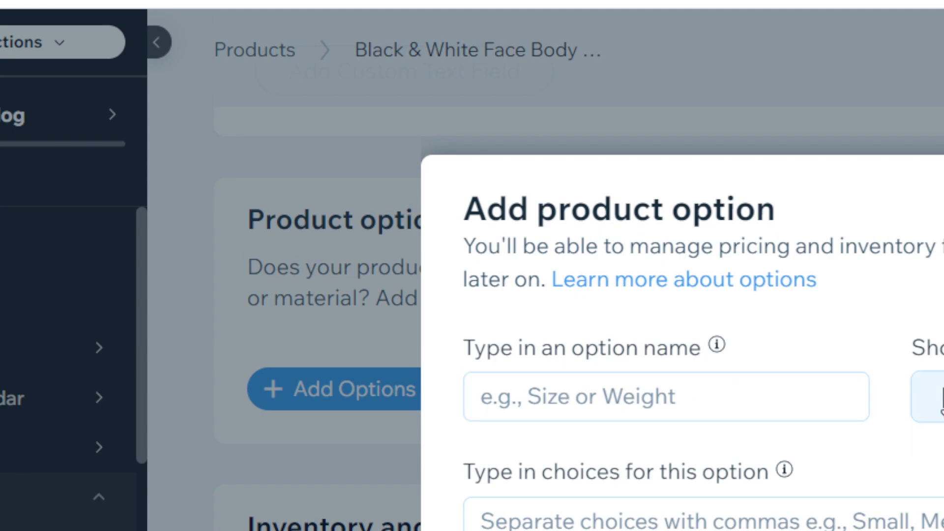
click(565, 514)
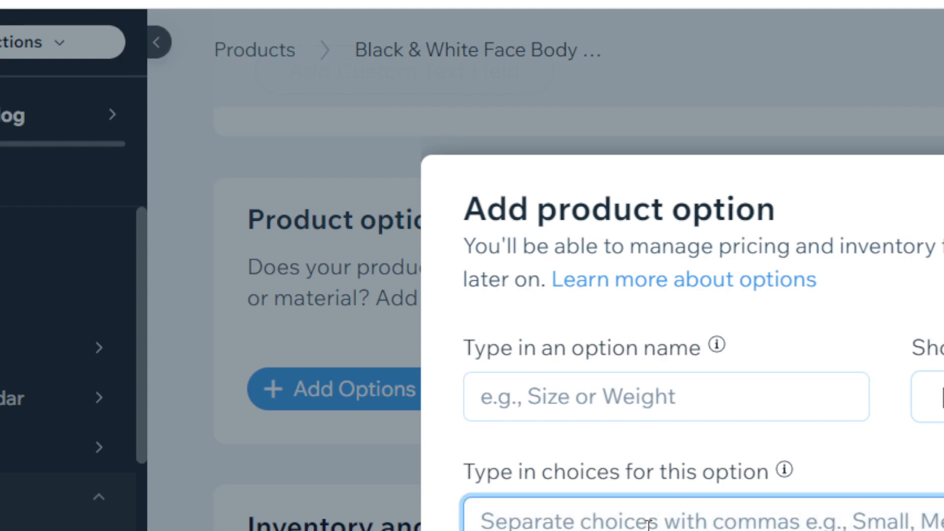
text(RED)
key(Return)
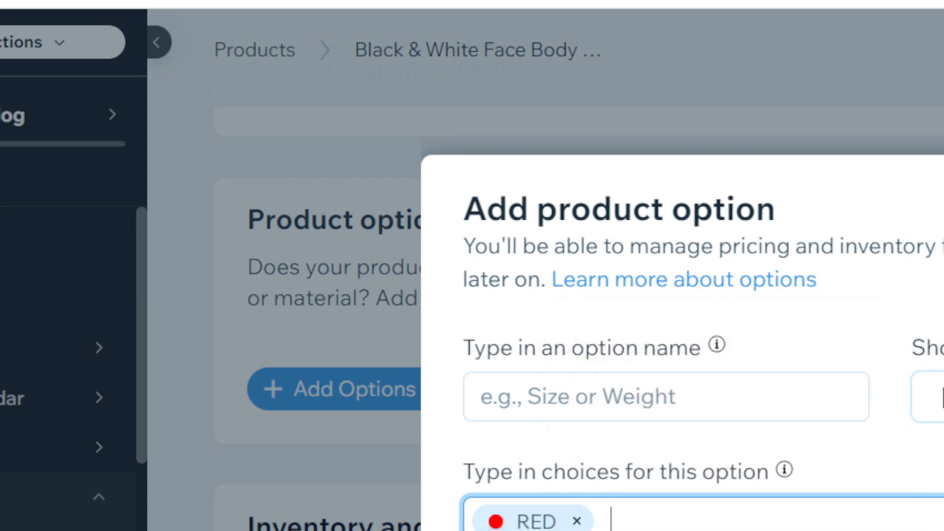
text(GREEN)
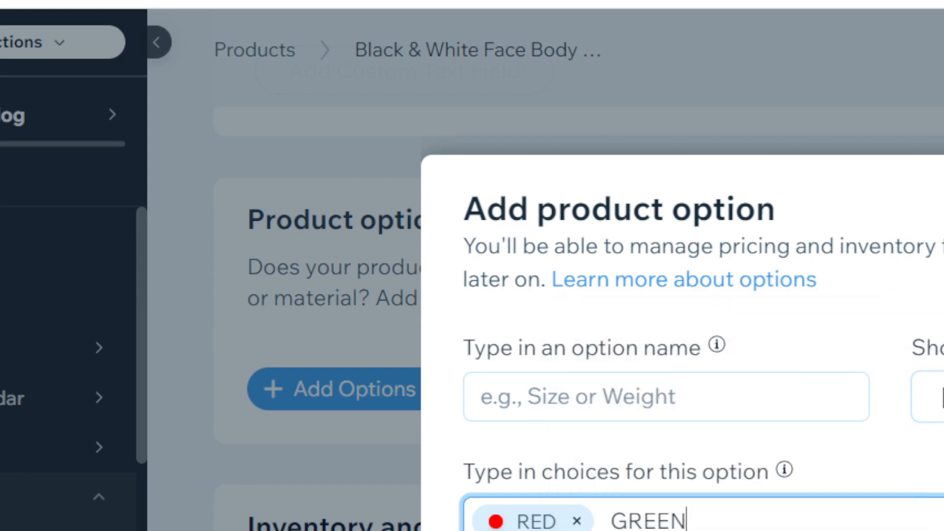
key(Return)
key(Escape)
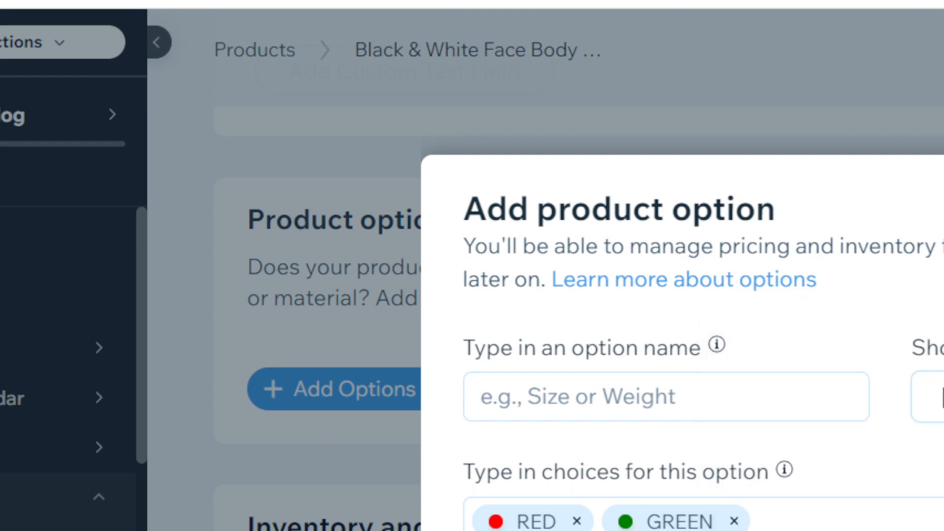
key(Escape)
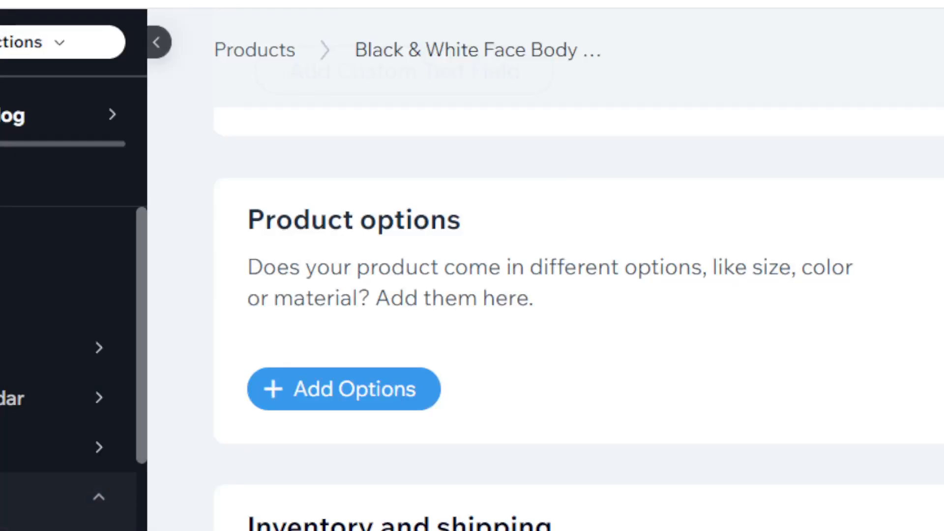
Review the inventory, shipping and pre-order settings, save the product, and dismiss the product promotion suggestions
scroll(579, 270, down, 7)
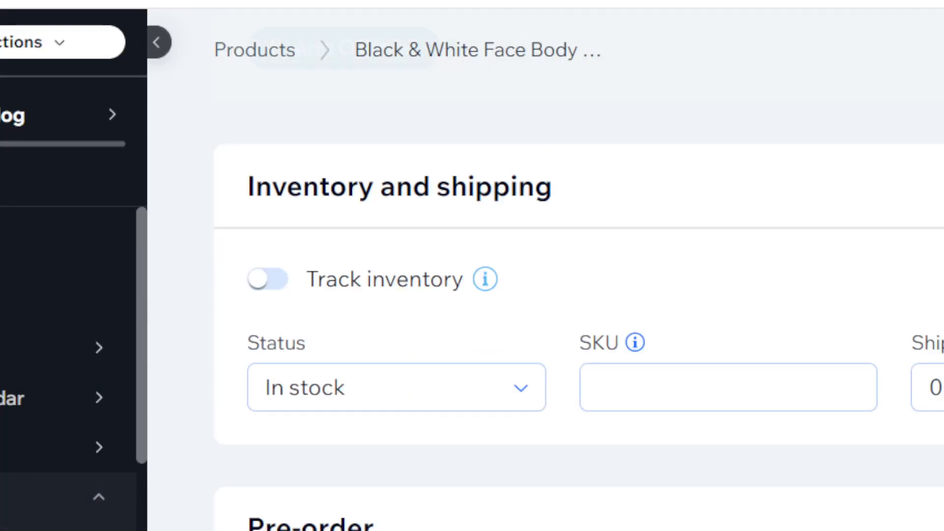
scroll(579, 270, down, 1)
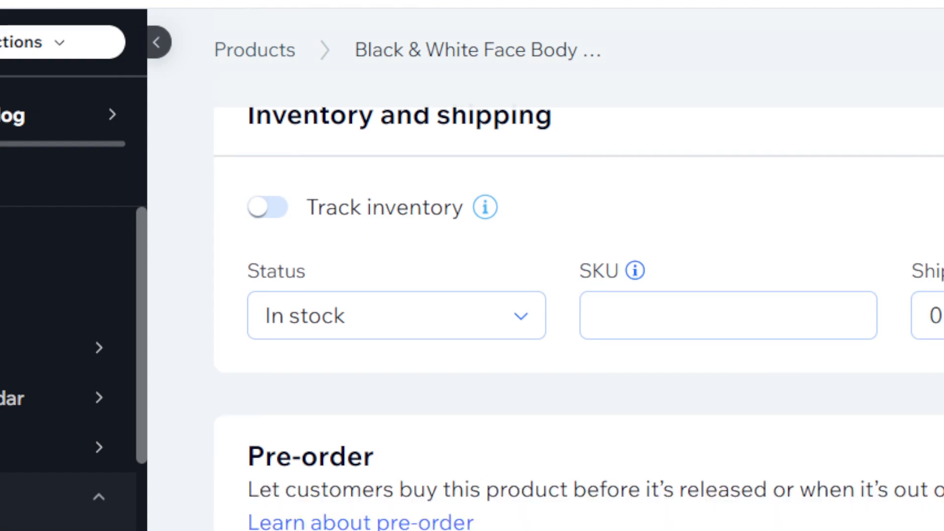
scroll(579, 270, down, 4)
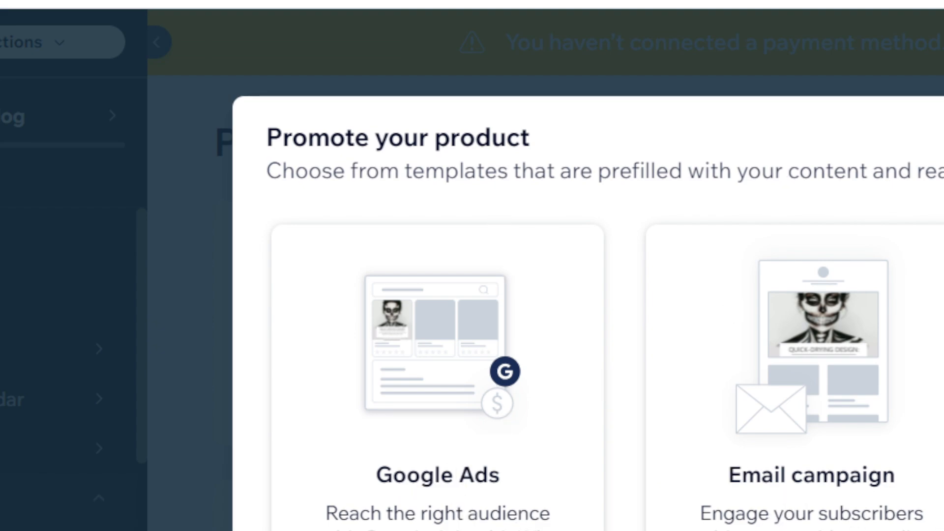
click(931, 476)
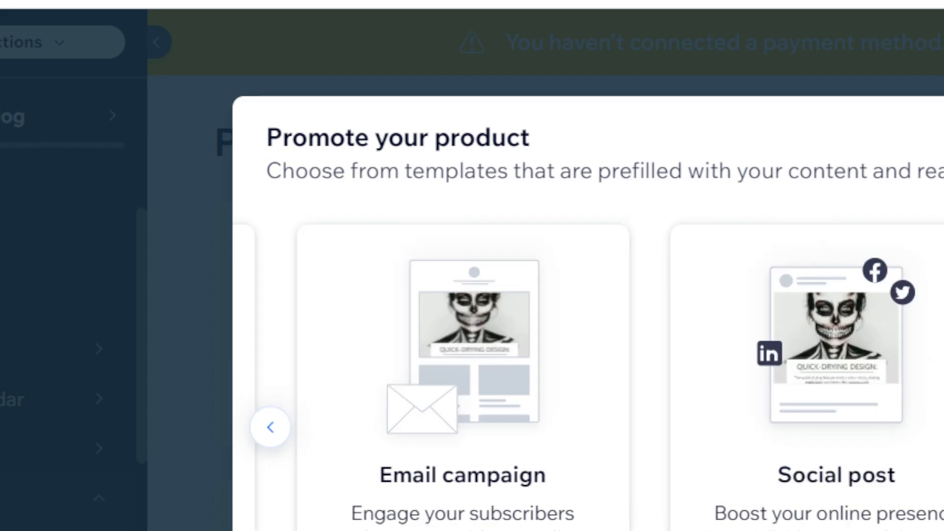
key(Escape)
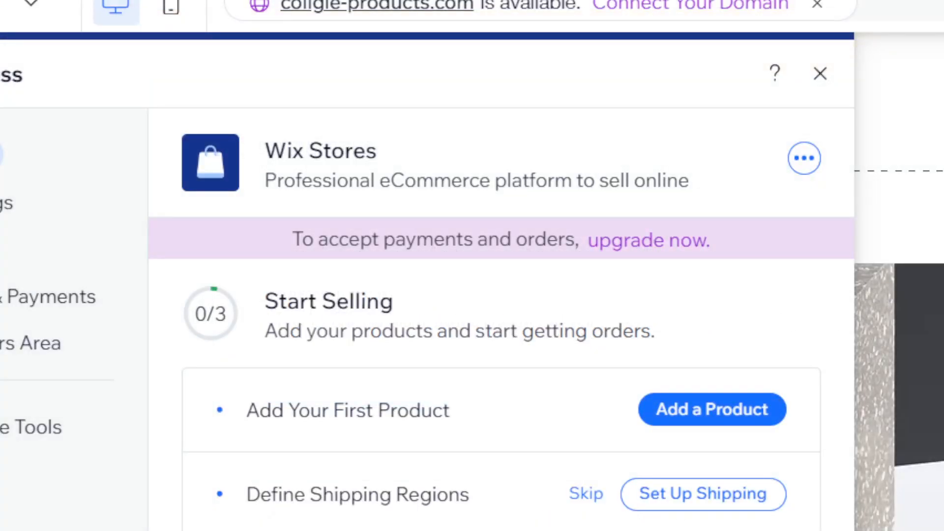
Close the Wix Stores setup window and check the new face paint kit on the All Products page
click(820, 74)
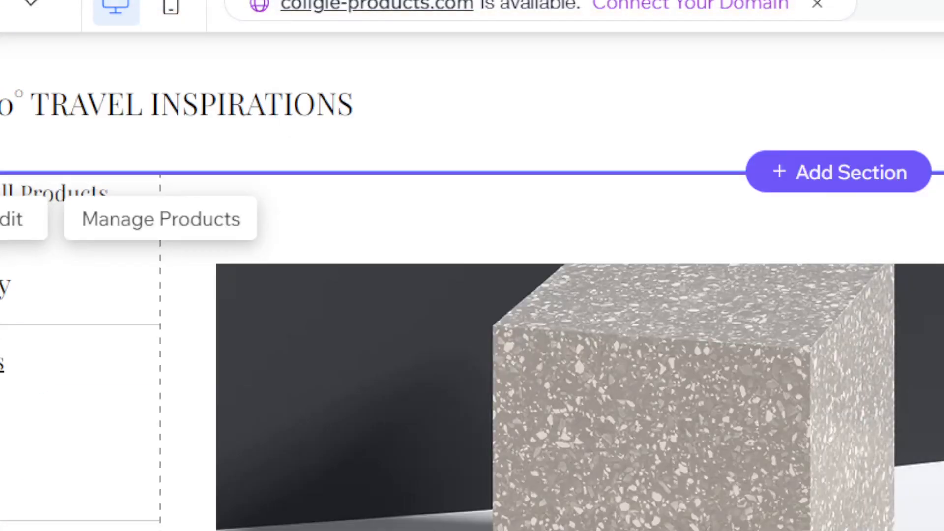
scroll(472, 281, down, 6)
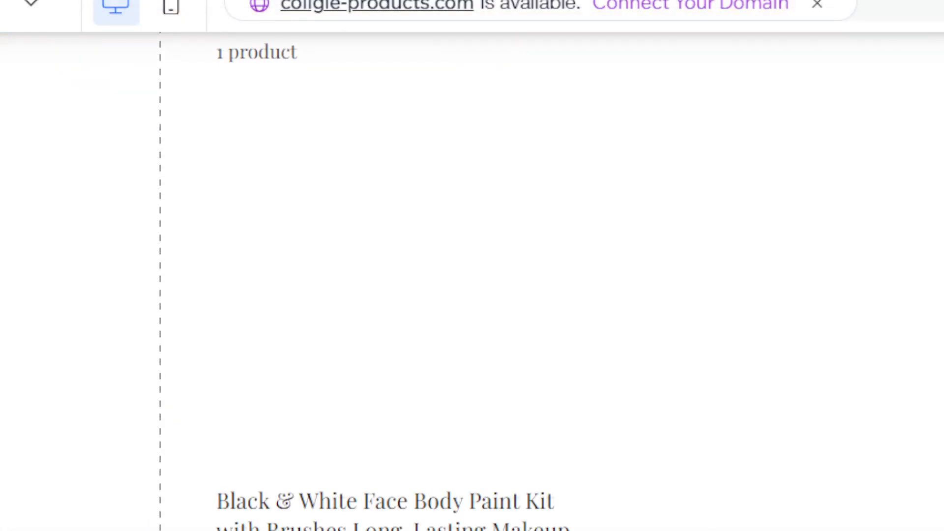
scroll(472, 281, up, 1)
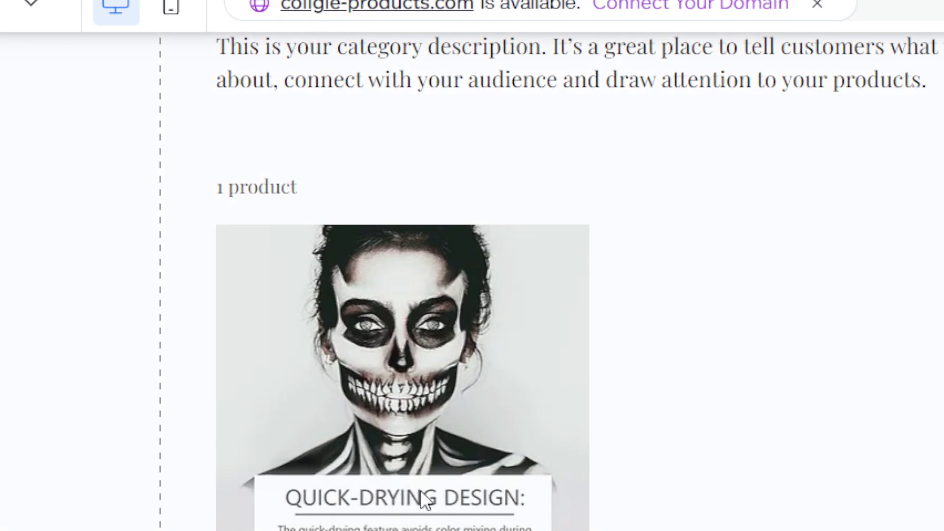
scroll(472, 281, up, 2)
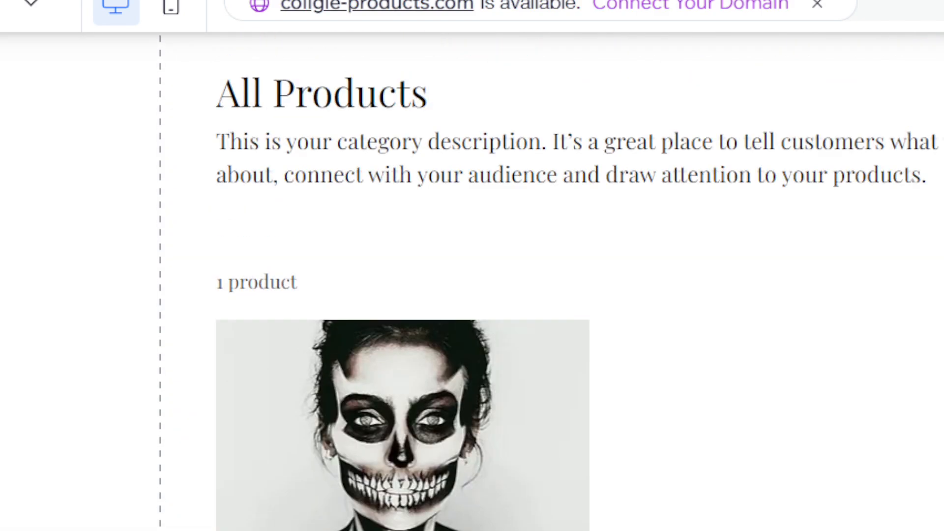